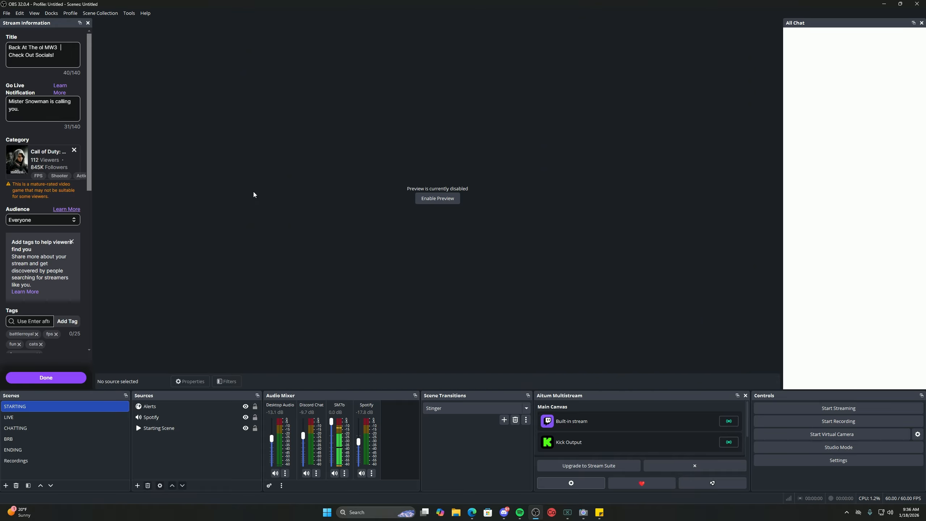
Open OBS Settings on the Video page, showing 2560x1440 base and output at 60 FPS.
left_click(7, 13)
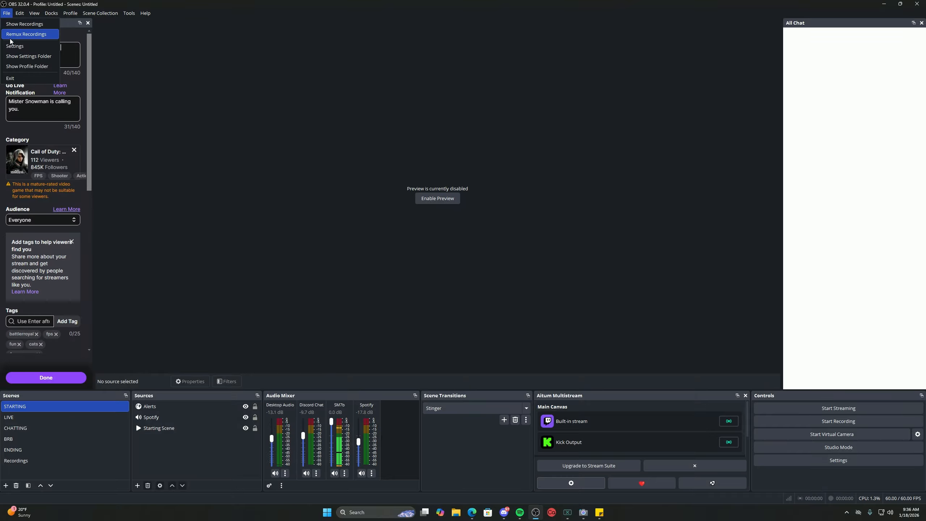
left_click(11, 46)
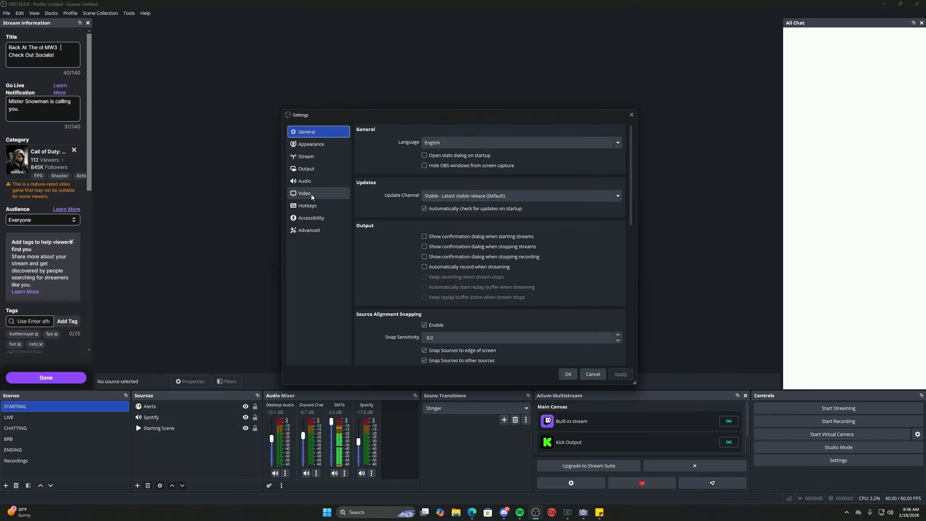
left_click(310, 194)
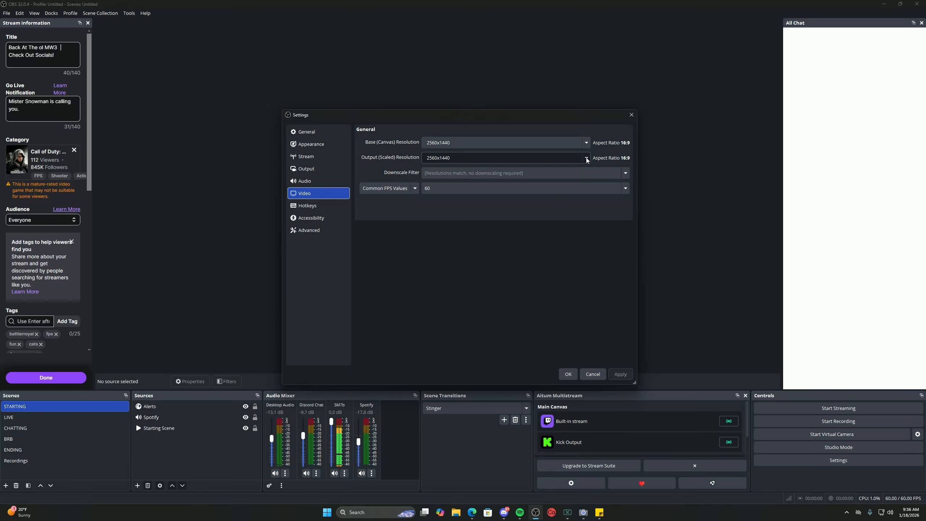
Check the output (scaled) resolution list and leave it at 2560x1440.
left_click(494, 161)
left_click(587, 159)
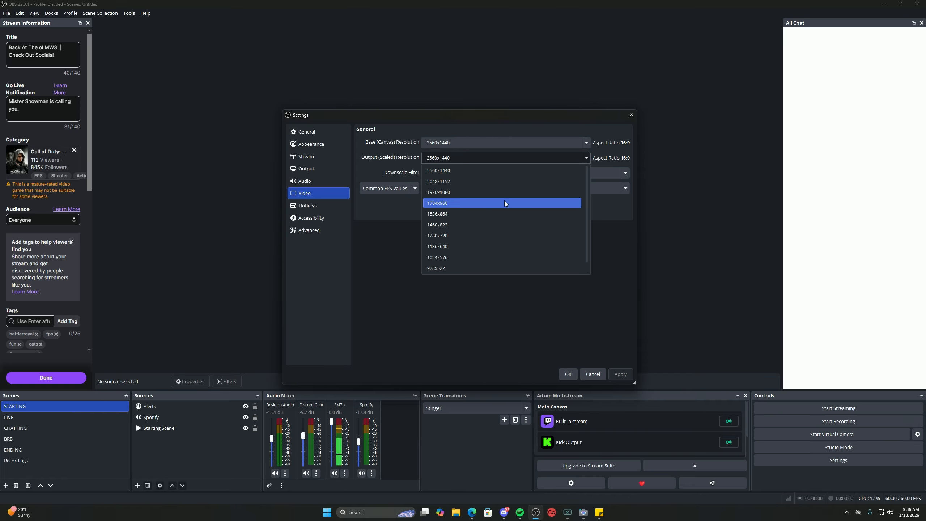
left_click(499, 327)
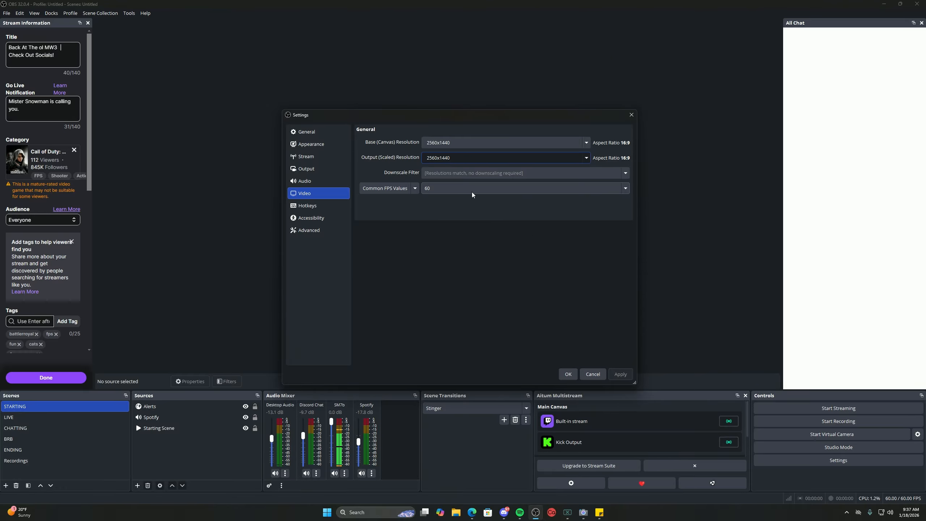
Keep the common FPS value at 60 and move to the Output settings page.
left_click(626, 188)
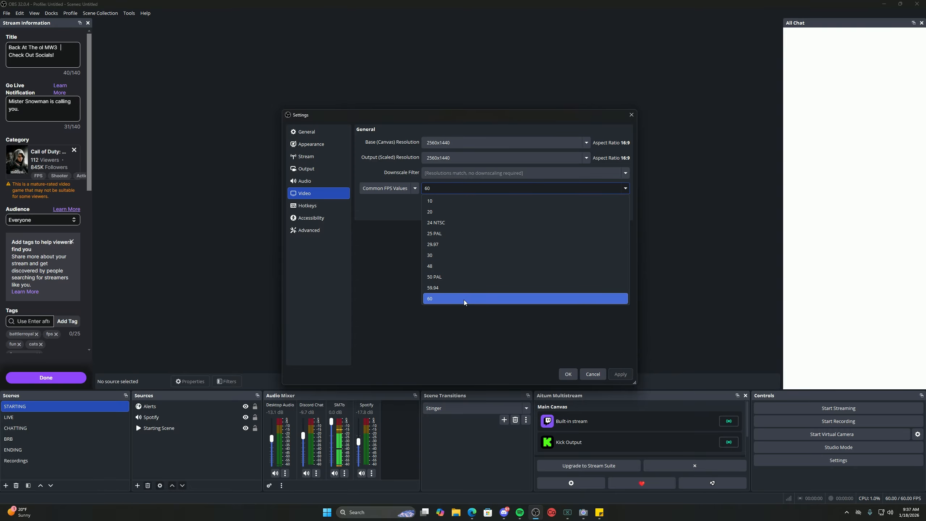
left_click(464, 300)
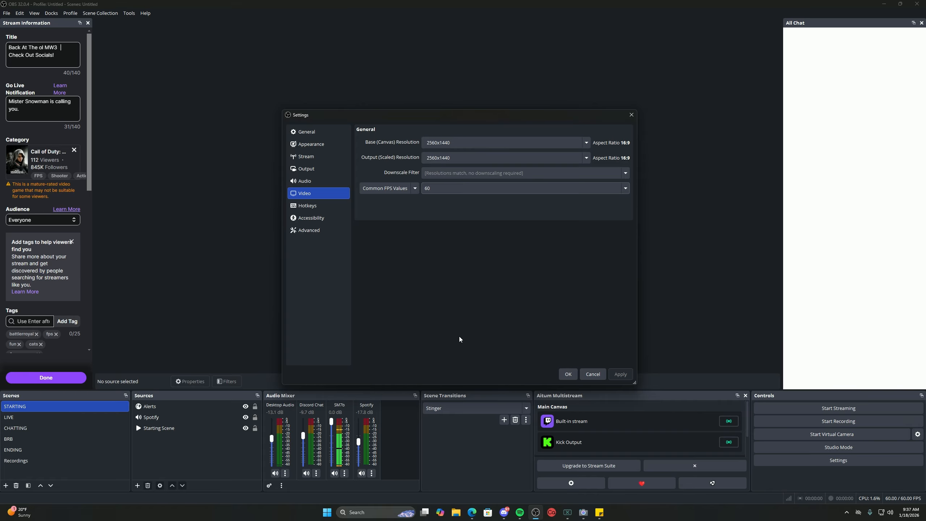
left_click(628, 190)
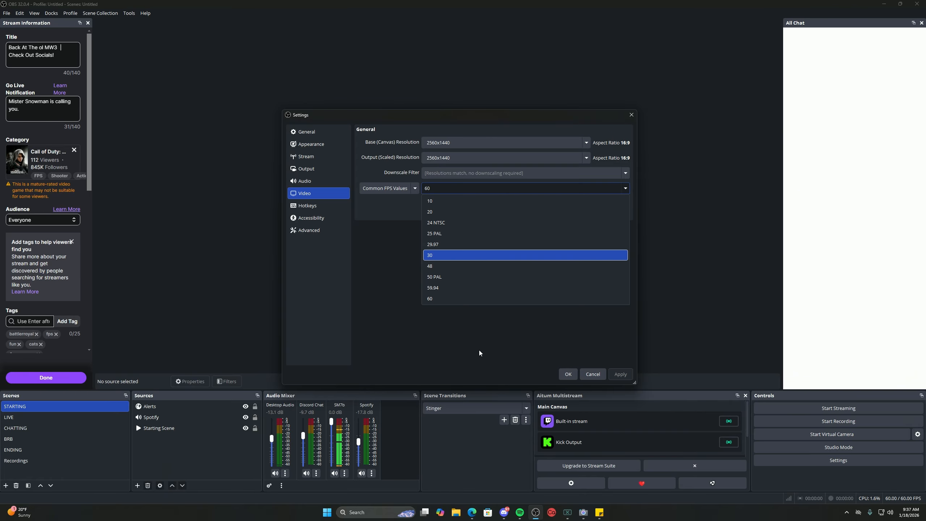
left_click(476, 347)
left_click(629, 190)
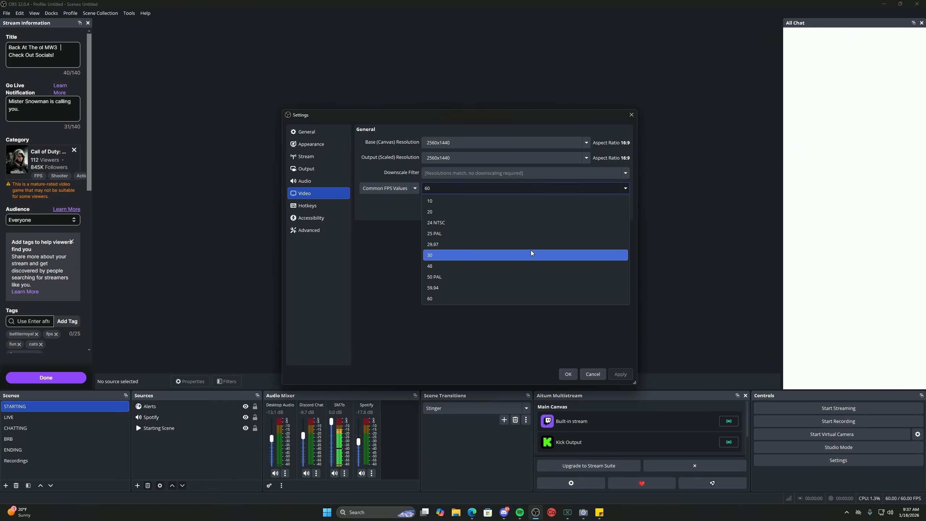
left_click(399, 277)
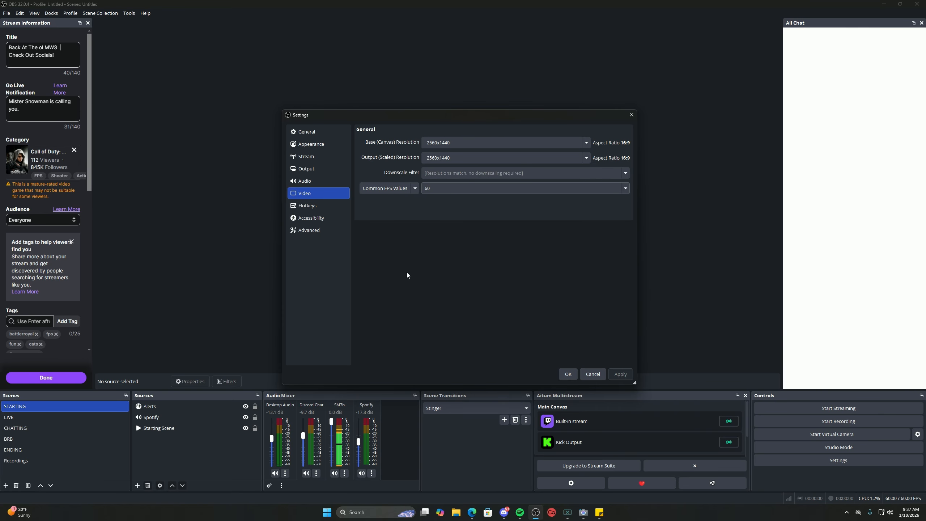
left_click(312, 168)
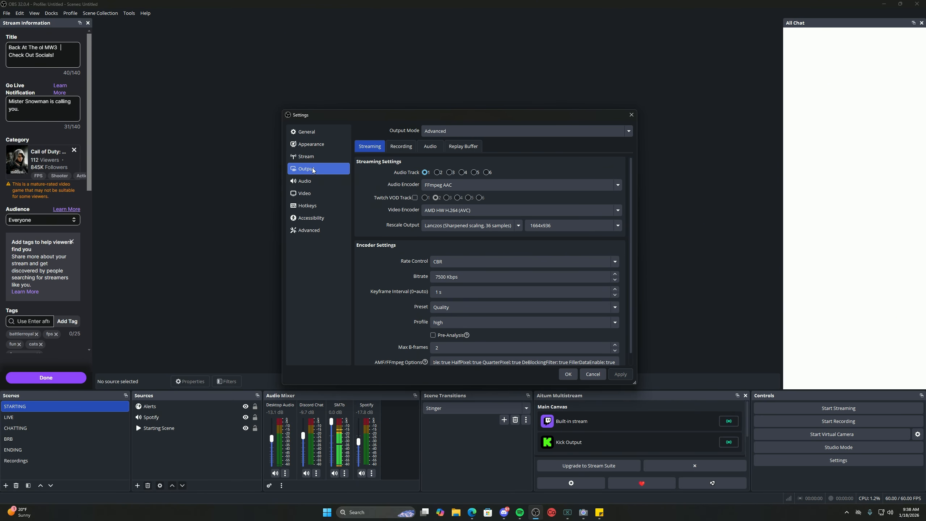
left_click(630, 132)
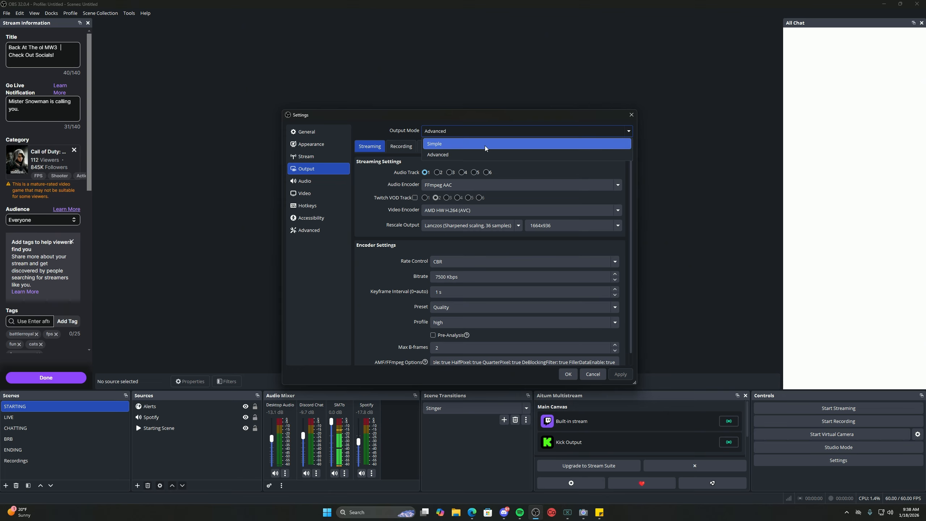
left_click(629, 133)
left_click(630, 132)
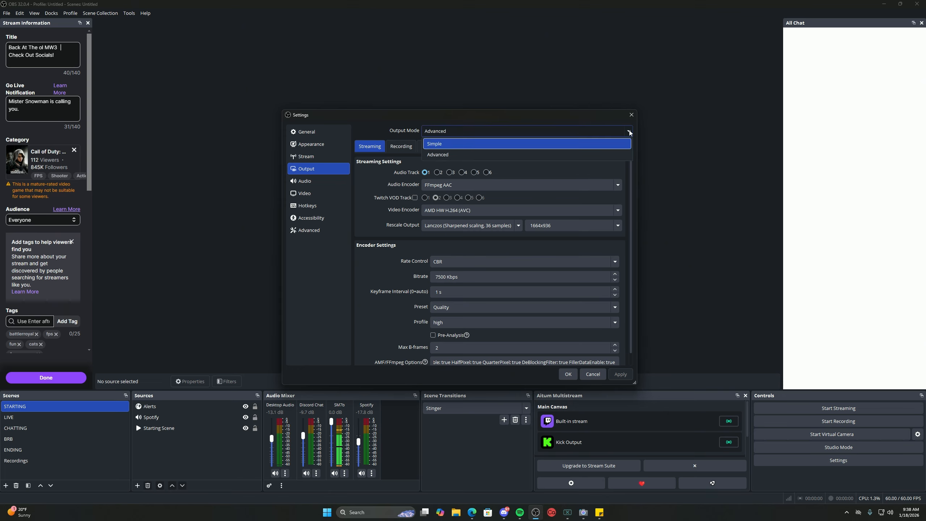
left_click(630, 132)
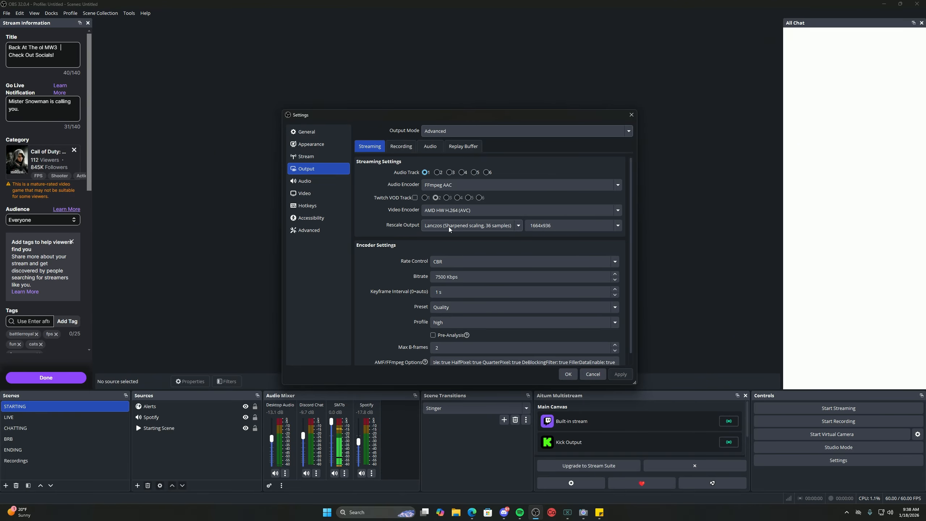
left_click(518, 225)
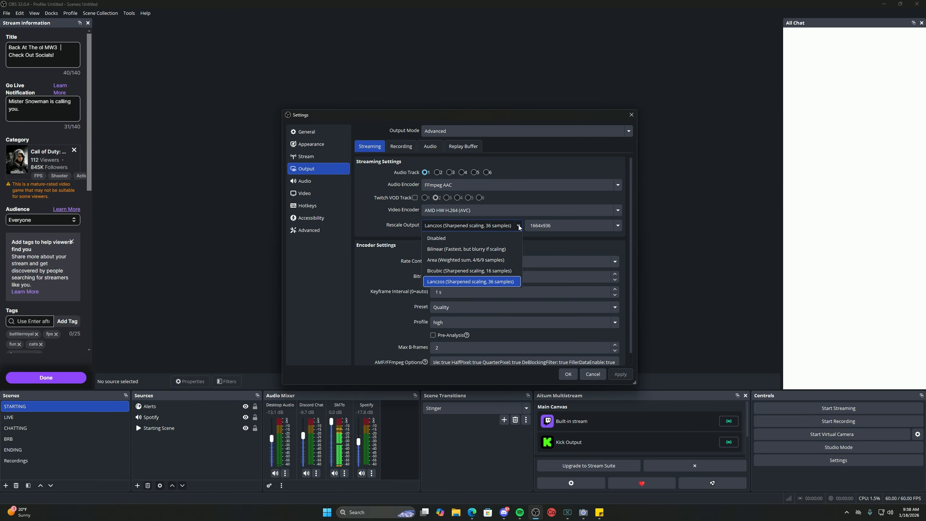
left_click(519, 226)
left_click_drag(555, 225, 530, 226)
left_click(554, 228)
left_click(419, 258)
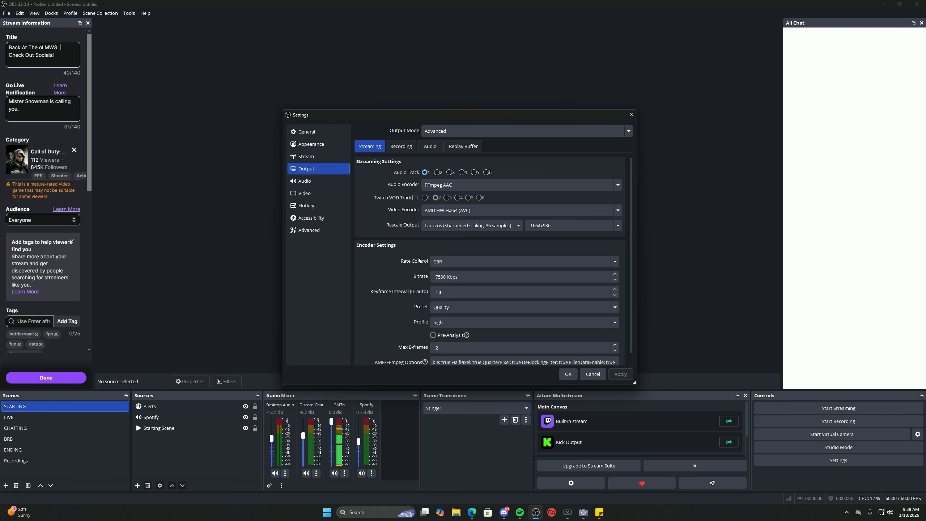
scroll(403, 249, "down", 1)
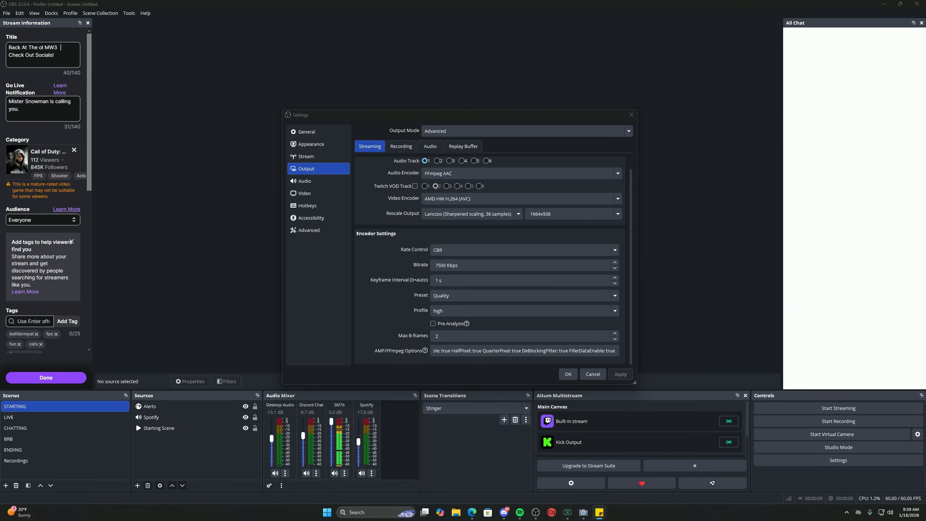
left_click_drag(139, 265, 514, 140)
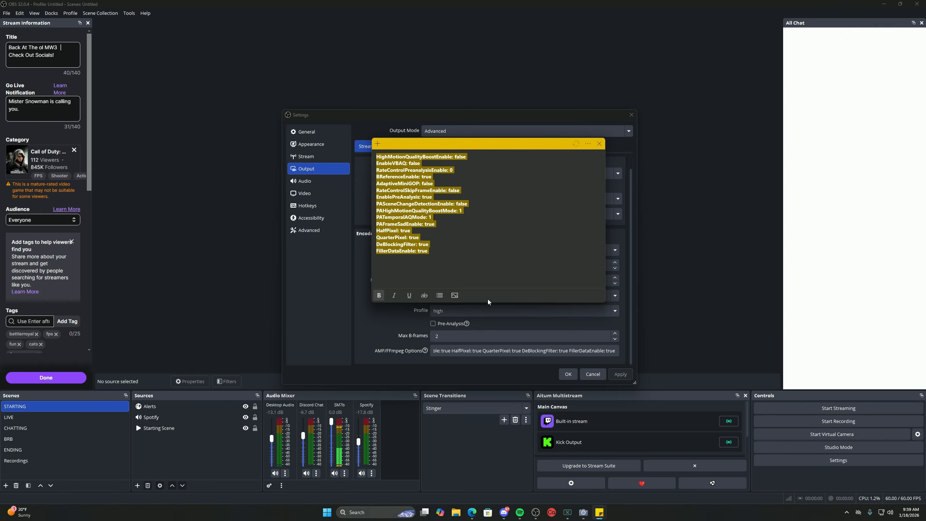
left_click(462, 270)
left_click_drag(380, 162, 449, 264)
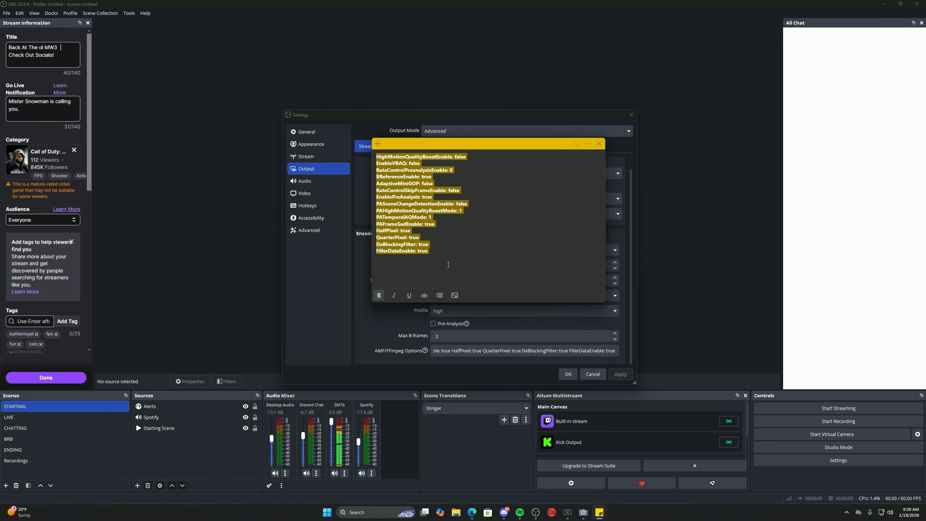
left_click(485, 262)
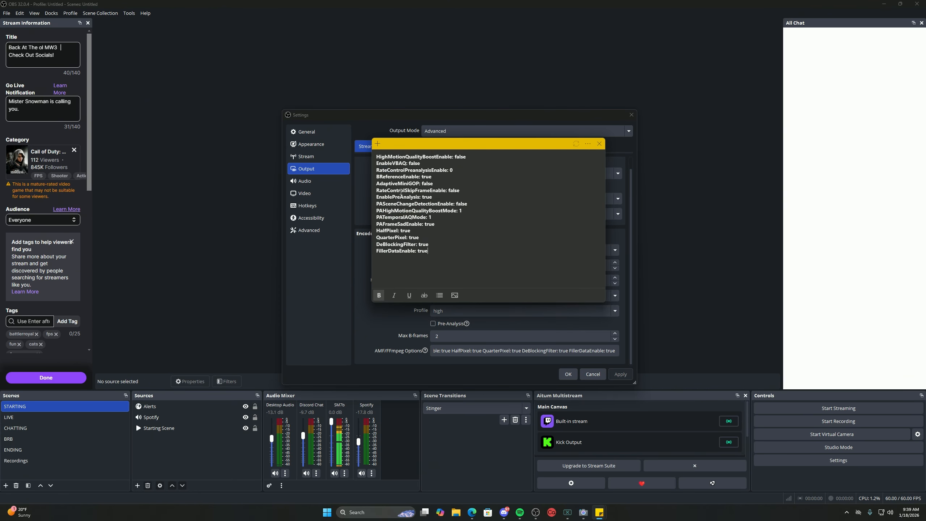
left_click_drag(376, 156, 451, 260)
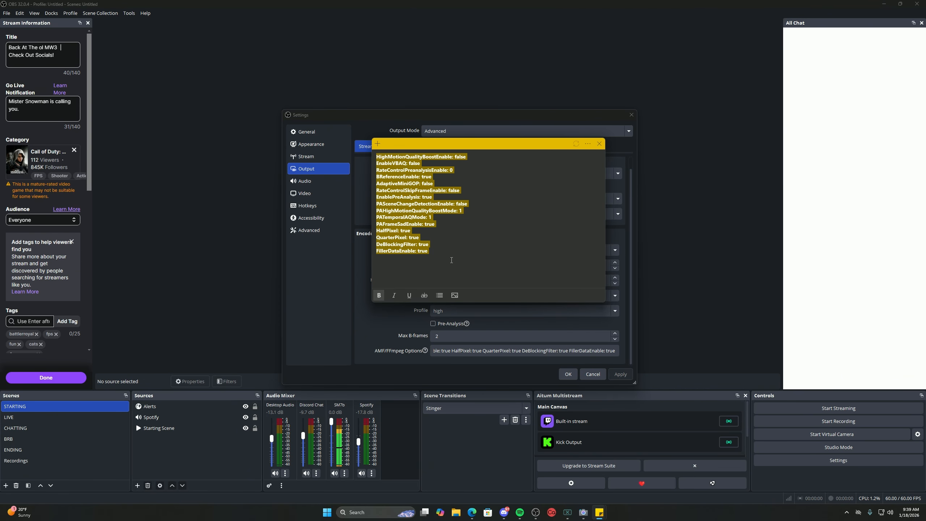
left_click(458, 263)
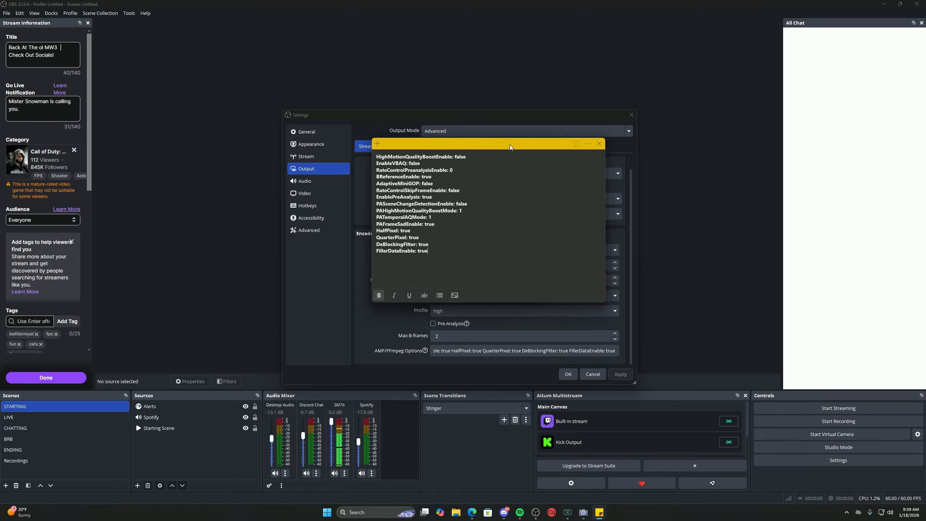
left_click(390, 230)
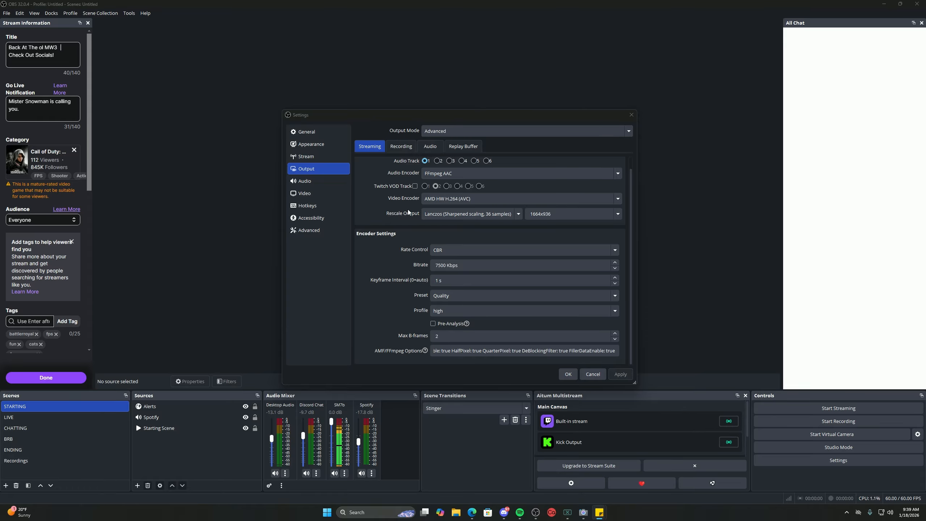
Keep Advanced output mode and set the AMD HW H.264 streaming keyframe interval to 1 s.
left_click(316, 158)
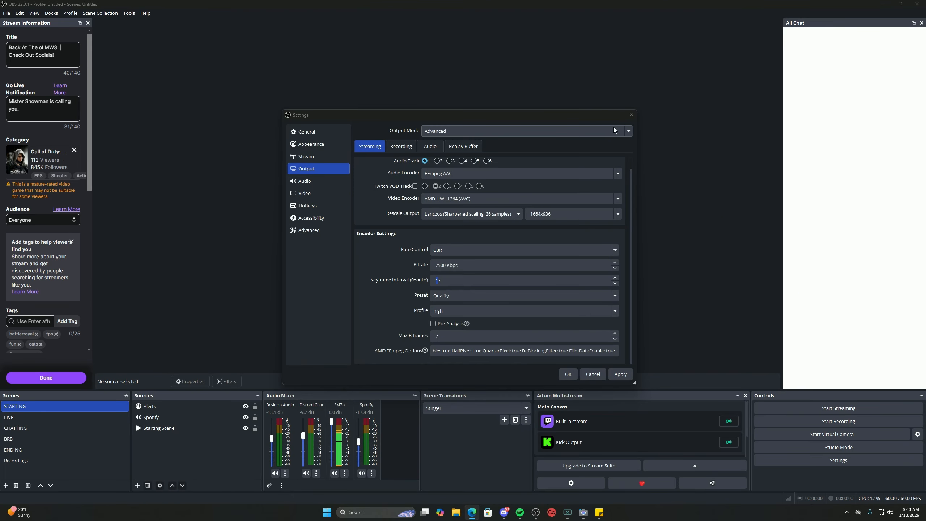
left_click(631, 131)
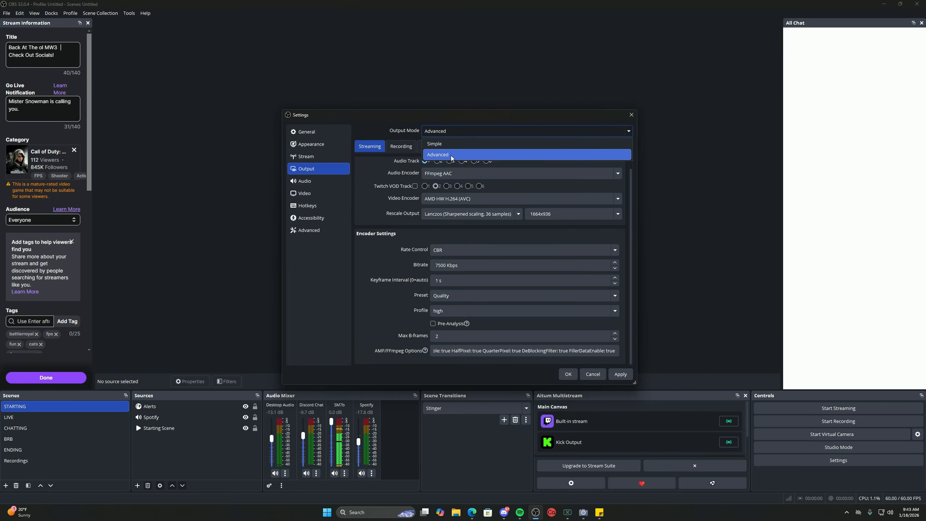
left_click(369, 185)
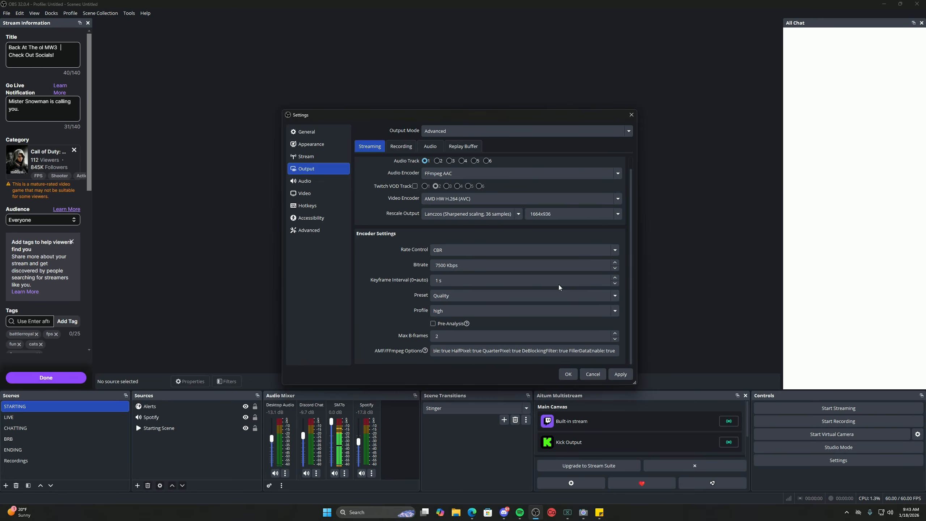
left_click(615, 278)
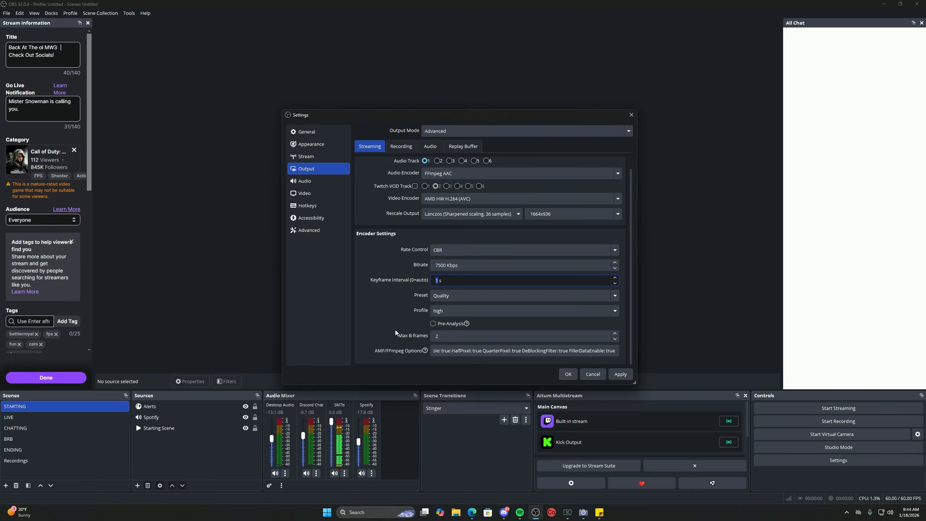
left_click(400, 320)
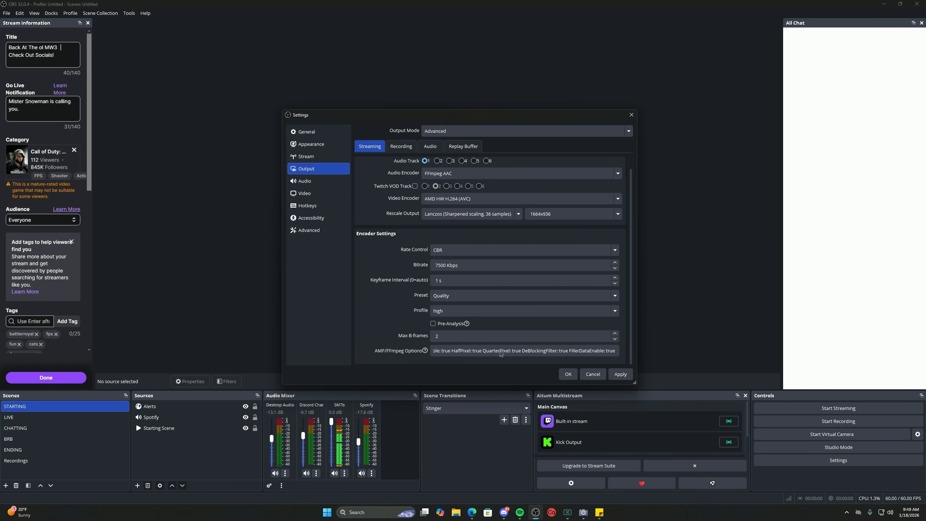
Change the streaming video encoder from AMD HW H.264 to x264.
left_click(612, 174)
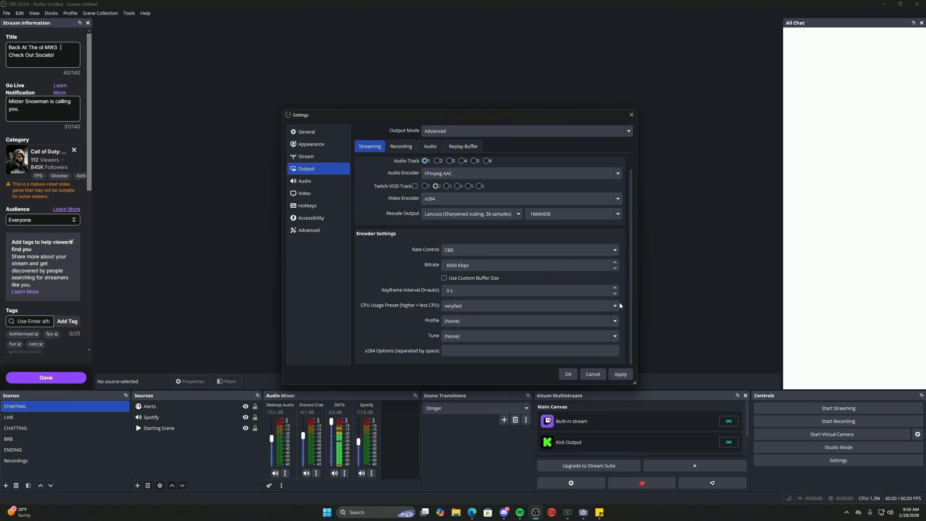
Raise the x264 keyframe interval to 2 s, keeping the veryfast CPU usage preset.
left_click(614, 288)
left_click(615, 288)
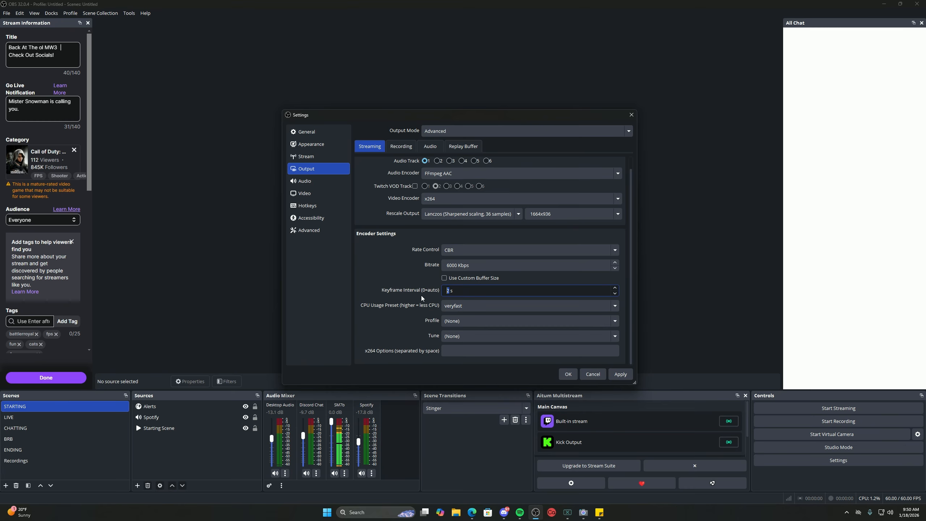
left_click(598, 306)
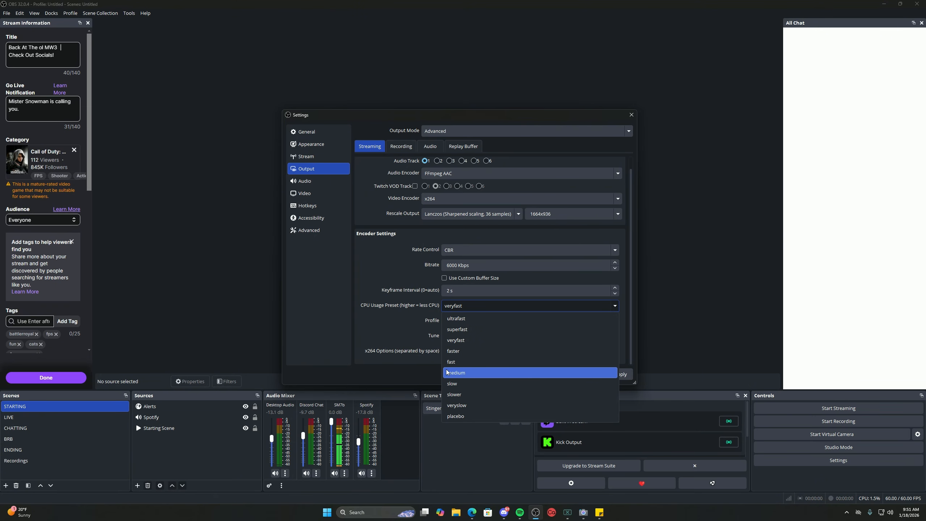
left_click(625, 350)
Set the x264 profile to high with tune left at (None), then show Recording settings.
left_click(616, 322)
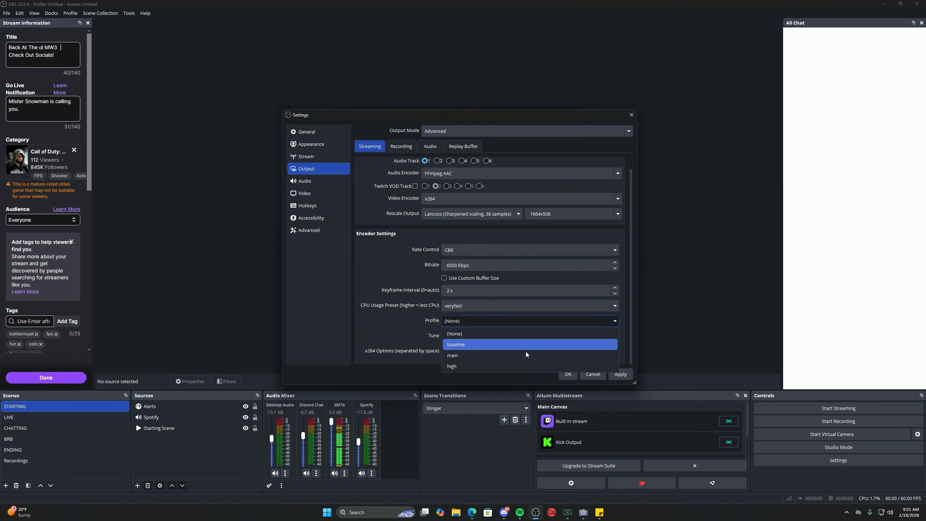
left_click(495, 366)
left_click(617, 335)
left_click(618, 337)
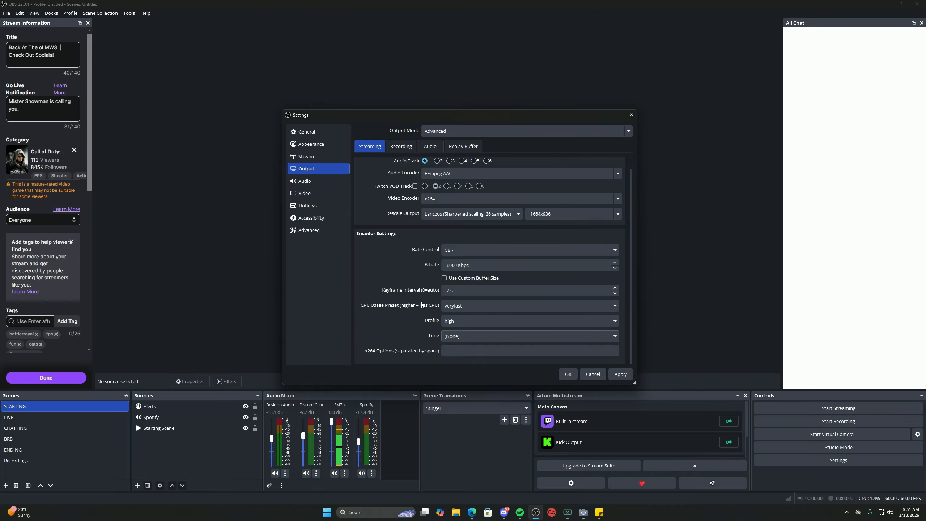
left_click(401, 145)
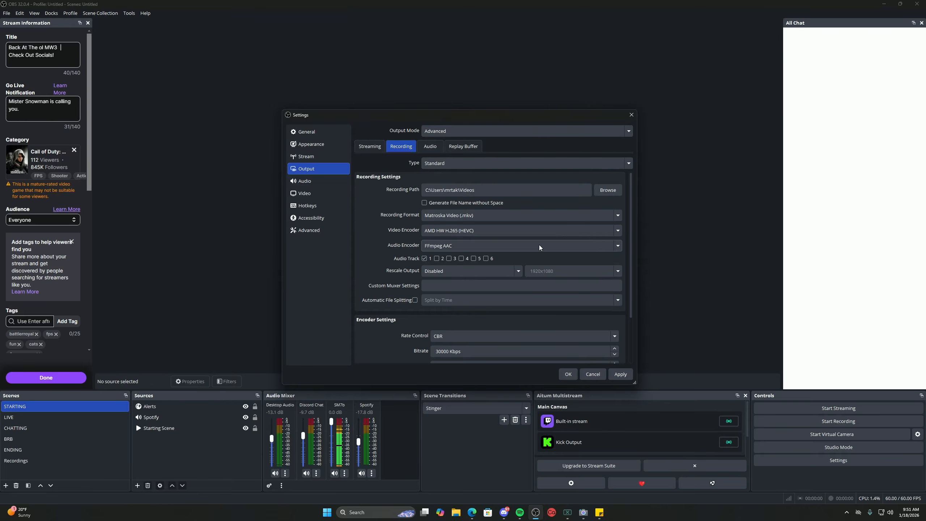
scroll(440, 228, "down", 3)
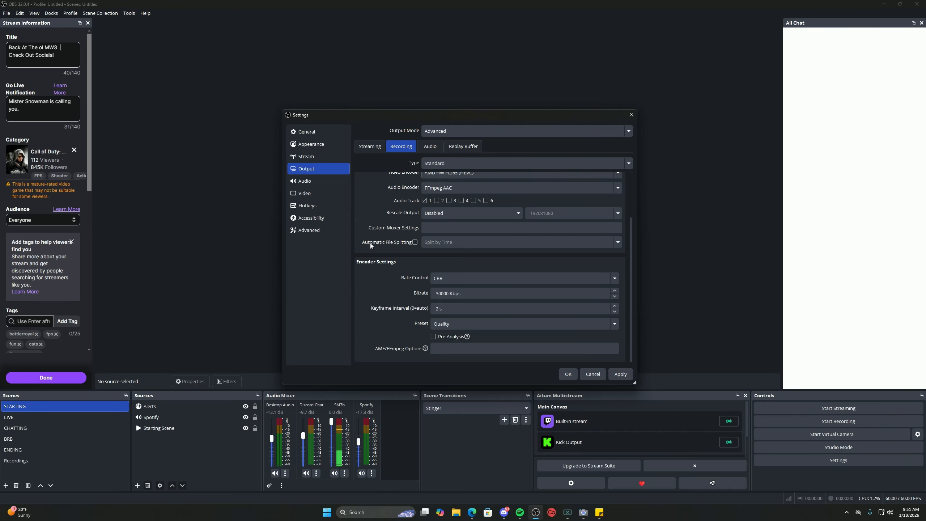
scroll(417, 269, "up", 3)
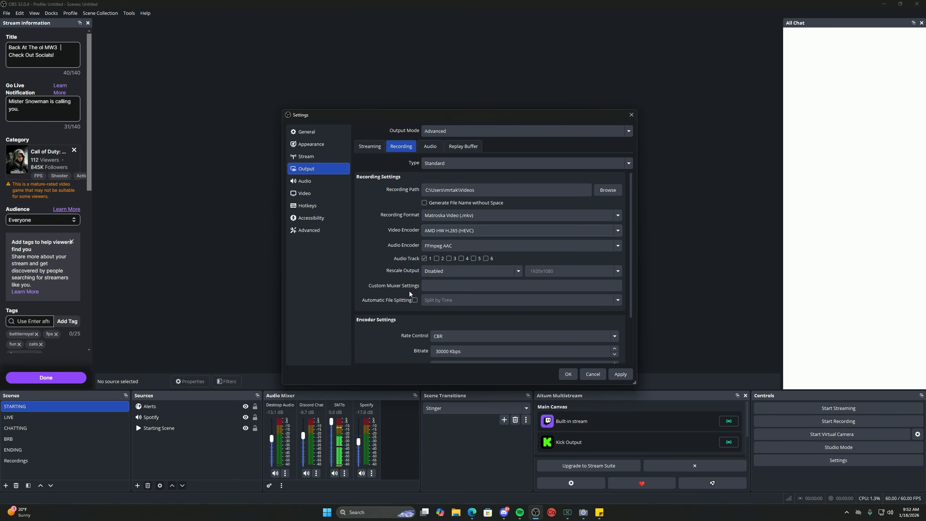
left_click(618, 231)
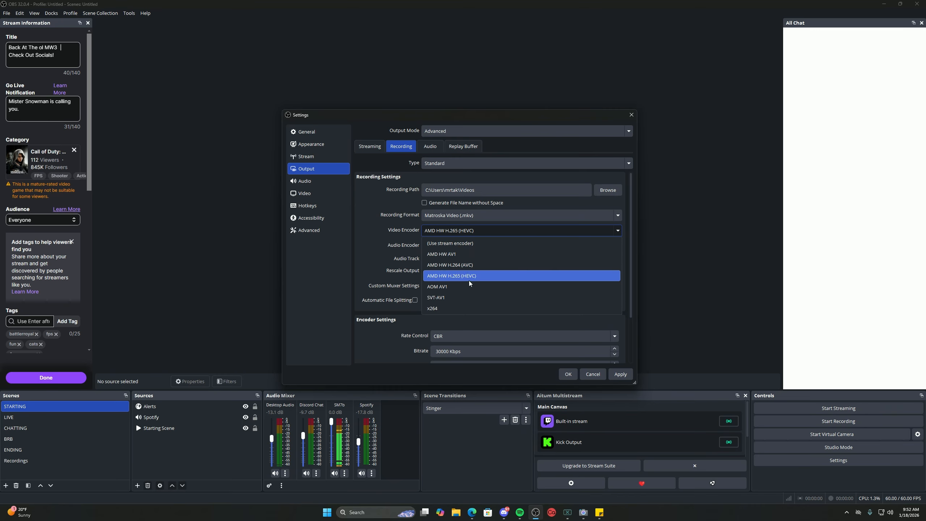
left_click(373, 242)
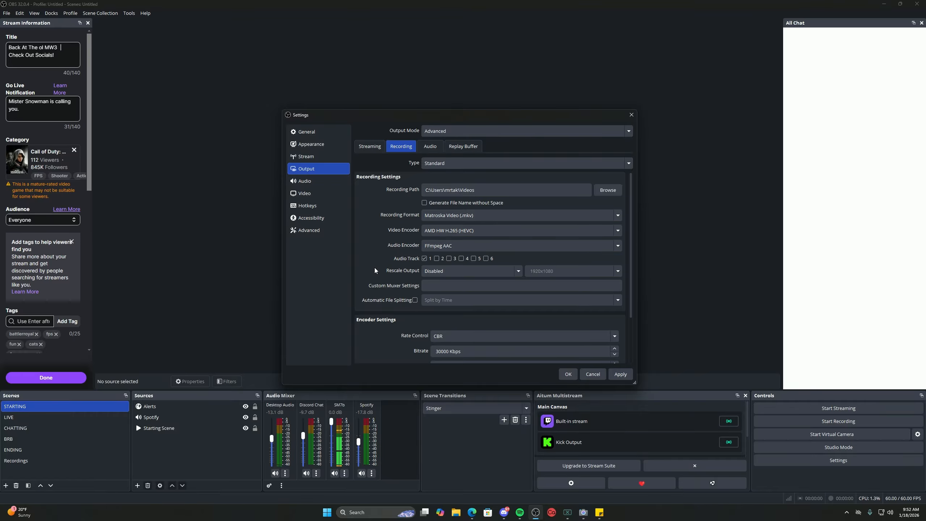
scroll(375, 268, "down", 3)
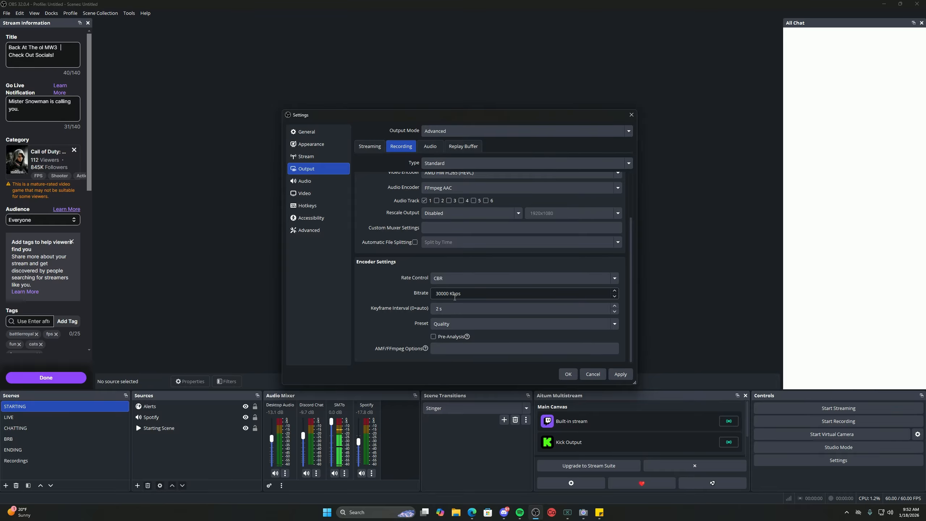
left_click(615, 311)
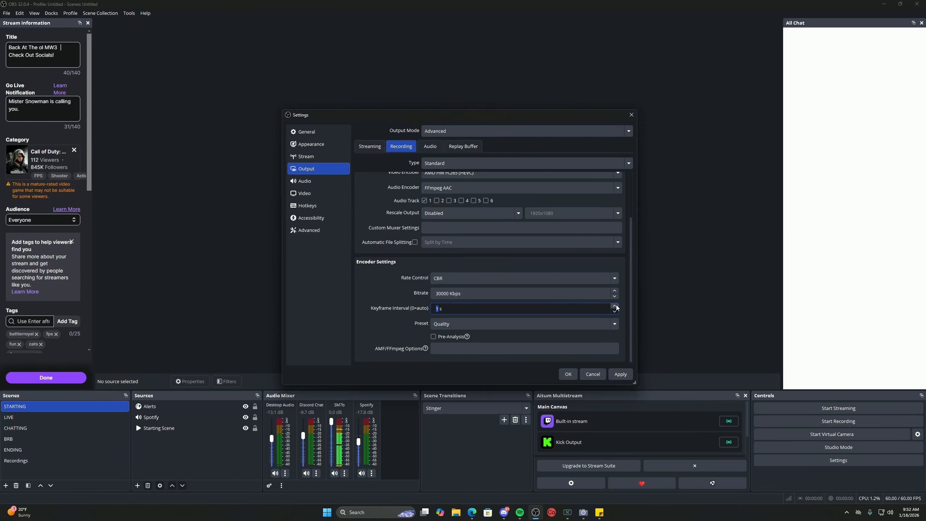
left_click(615, 306)
left_click(615, 311)
left_click(513, 323)
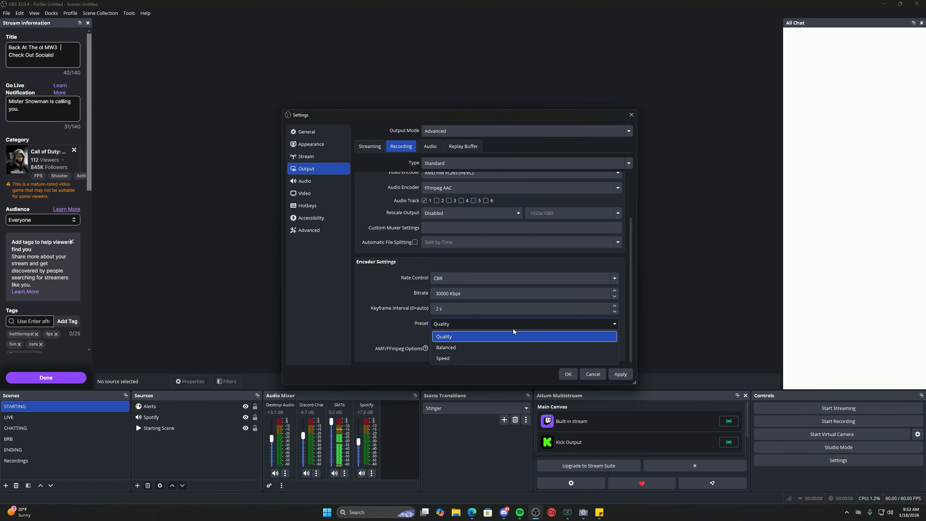
left_click(448, 337)
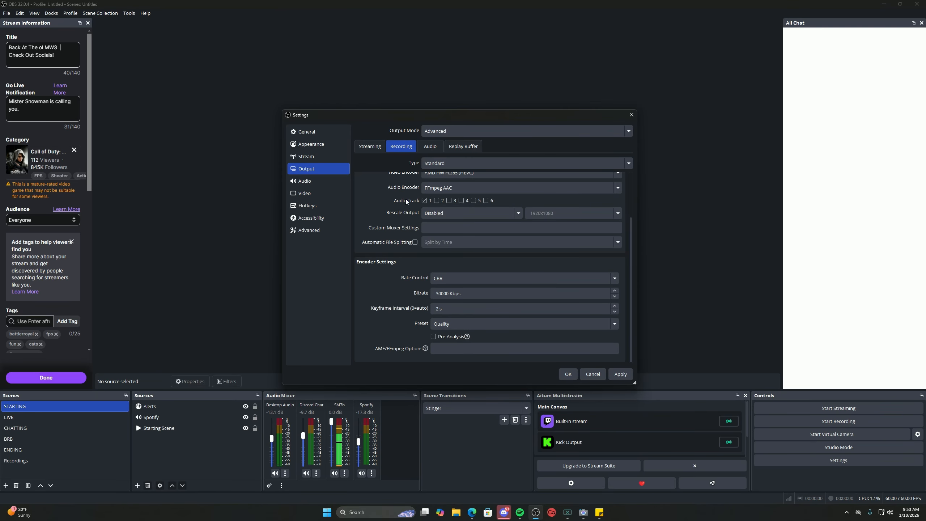
Switch the streaming encoder back to AMD HW H.264 (AVC) and select its AMF/FFmpeg options text.
left_click(370, 146)
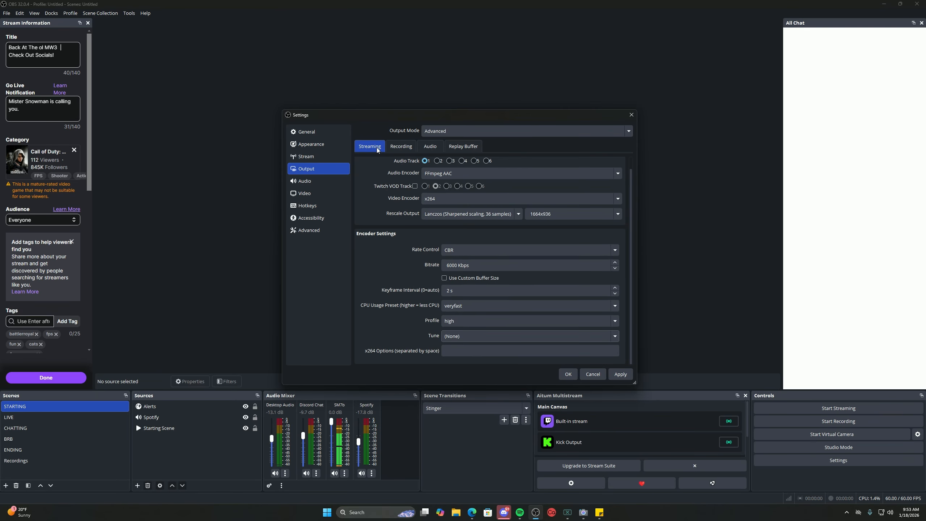
left_click(618, 199)
left_click(497, 211)
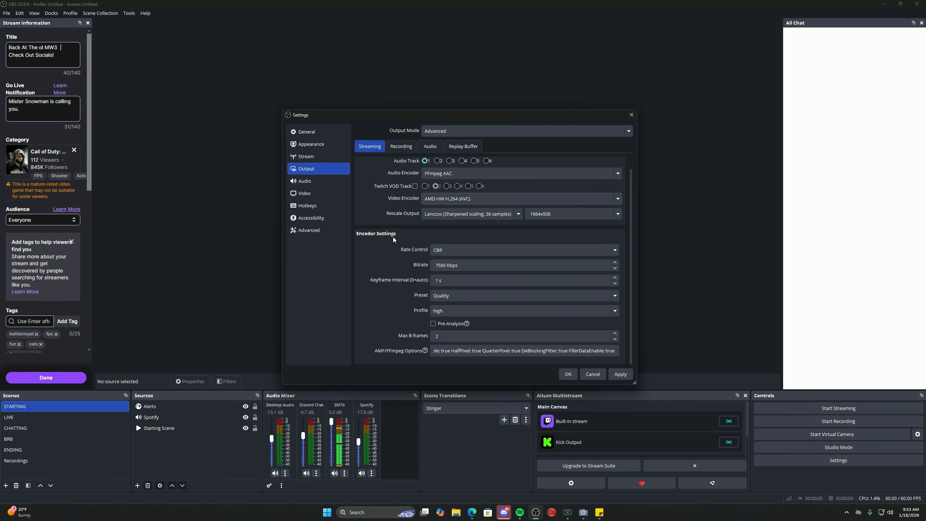
left_click_drag(431, 353, 615, 352)
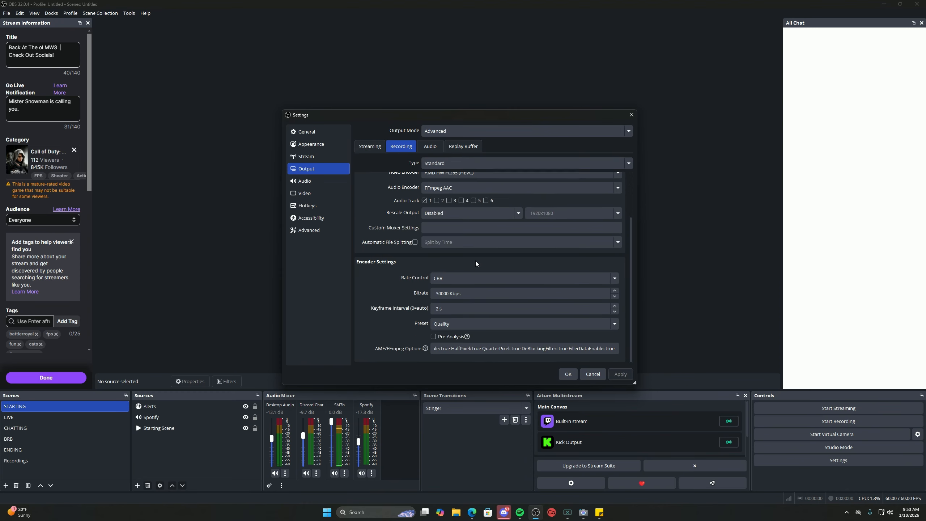